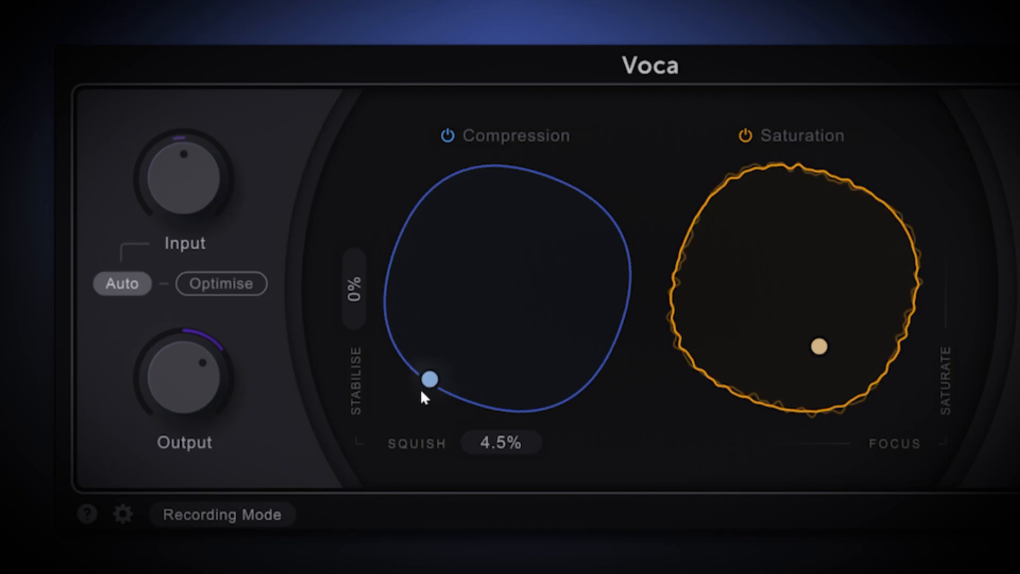
Sweep the Compression control from low values up to strong Stabilise, and sweep Saturation Focus from -100% to the opposite extreme.
drag(428, 380, 486, 183)
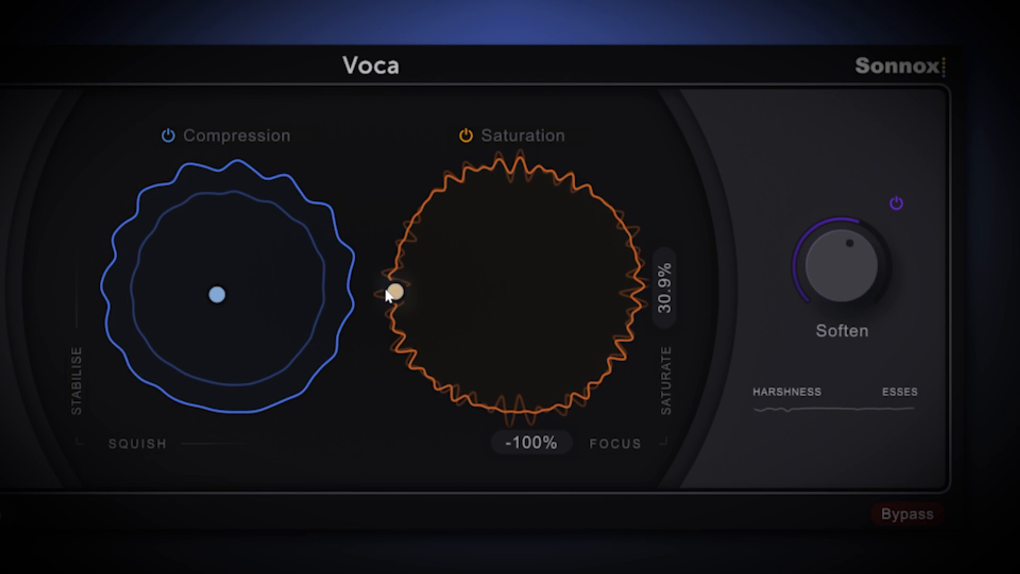
drag(388, 294, 635, 292)
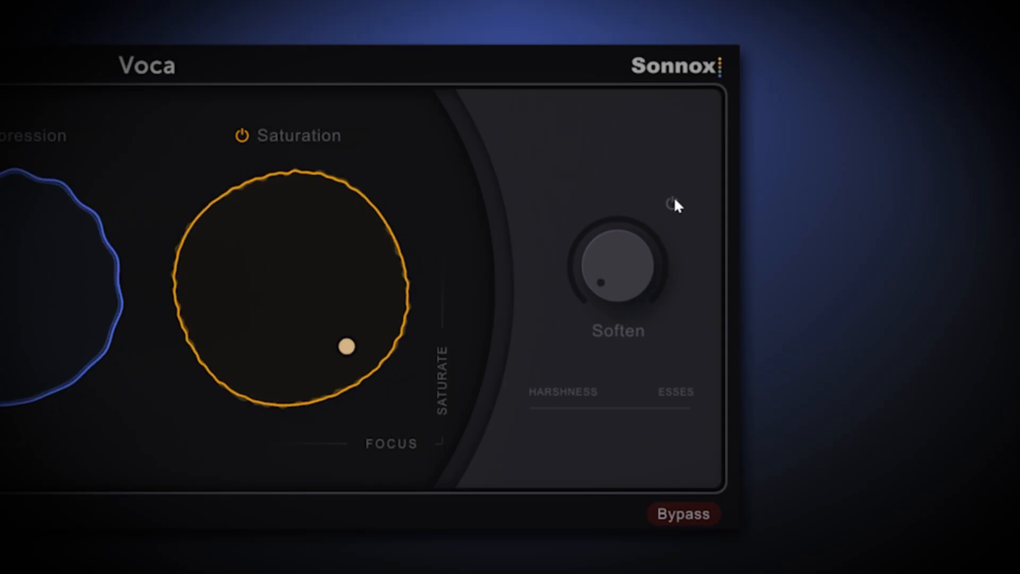
Switch on the Soften section and raise its amount to the maximum.
click(672, 203)
drag(637, 282, 655, 52)
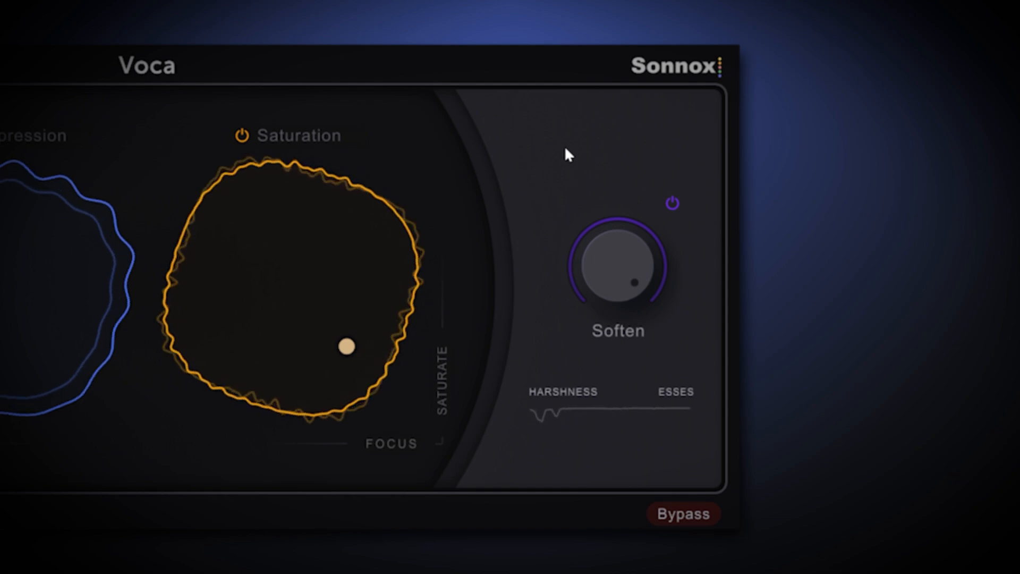
mouse_move(635, 227)
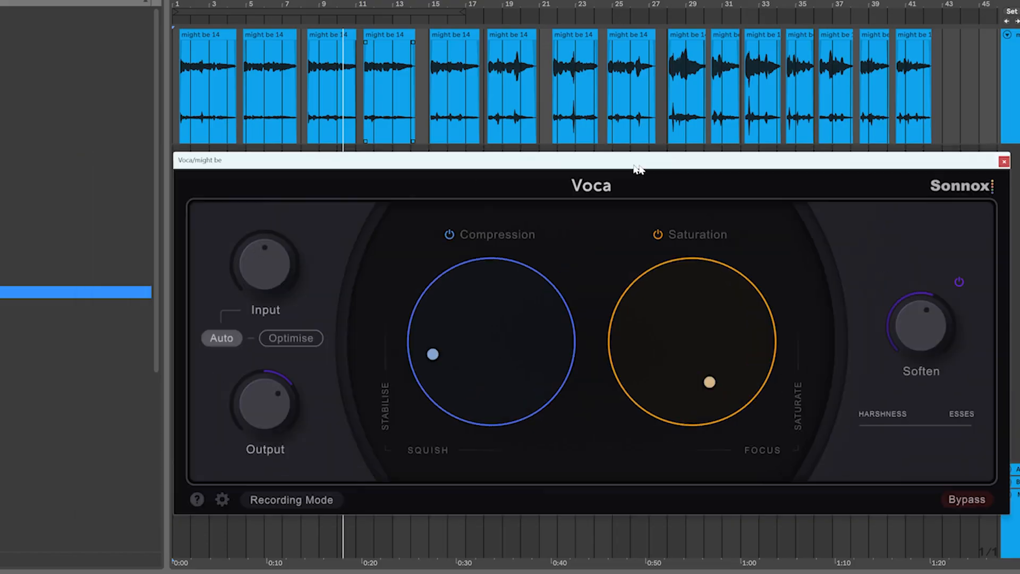
Reposition the Voca window below the clips and audition the vocal from the start of the first clip.
drag(637, 164, 562, 163)
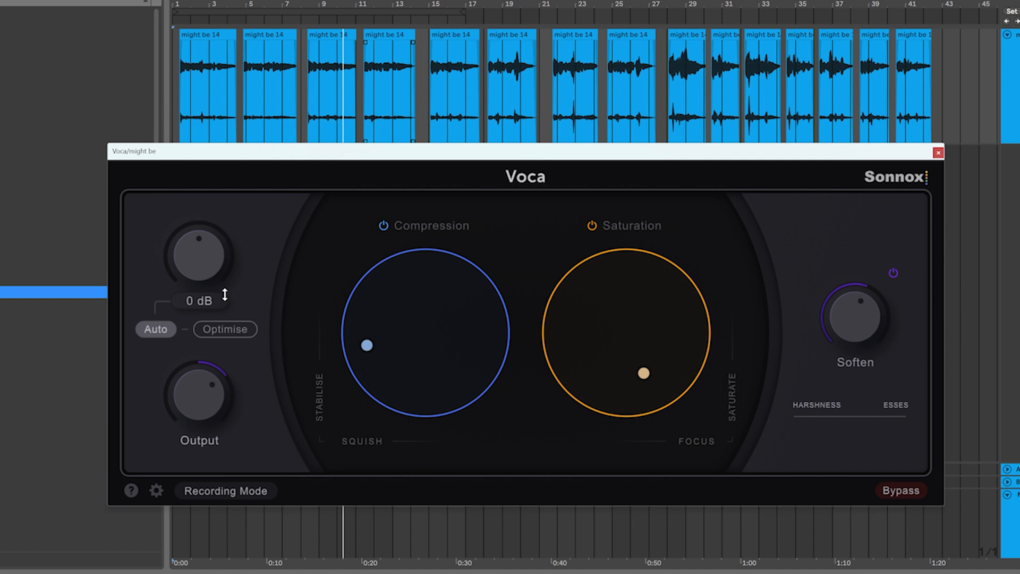
click(178, 97)
key(space)
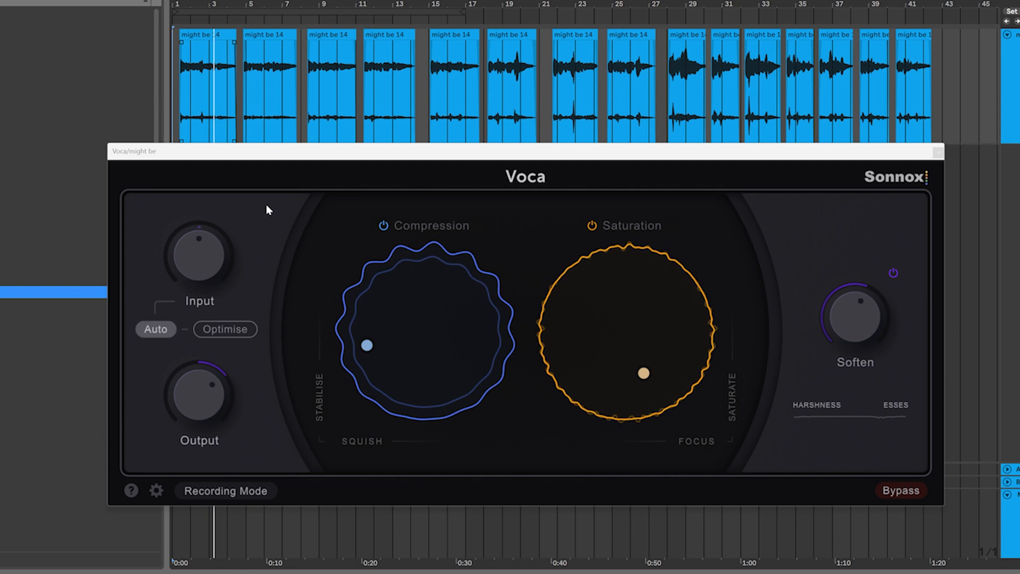
mouse_move(215, 250)
key(space)
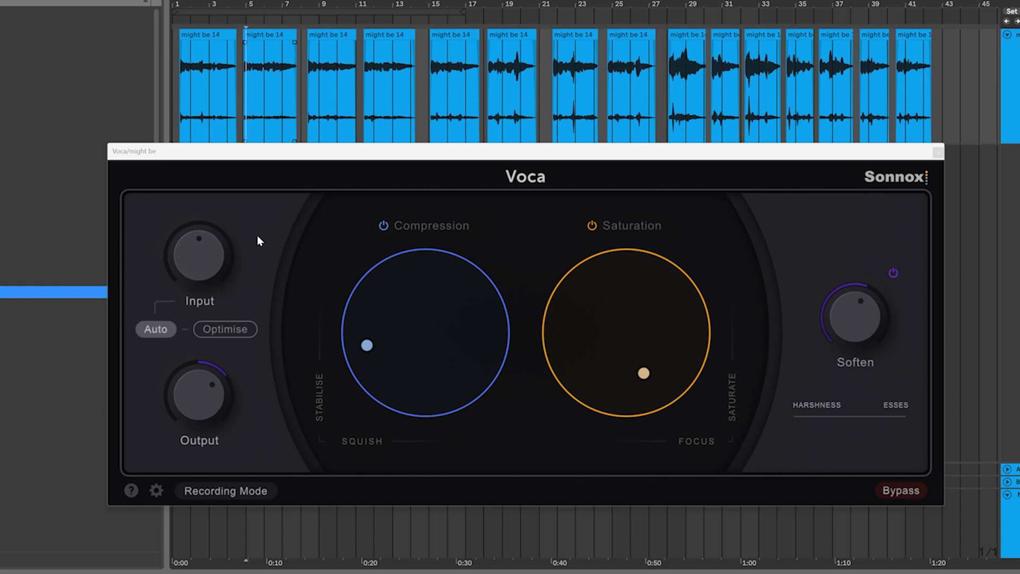
Audition the vocal further, set the playback start at the second clip and magnify the timeline around it.
key(space)
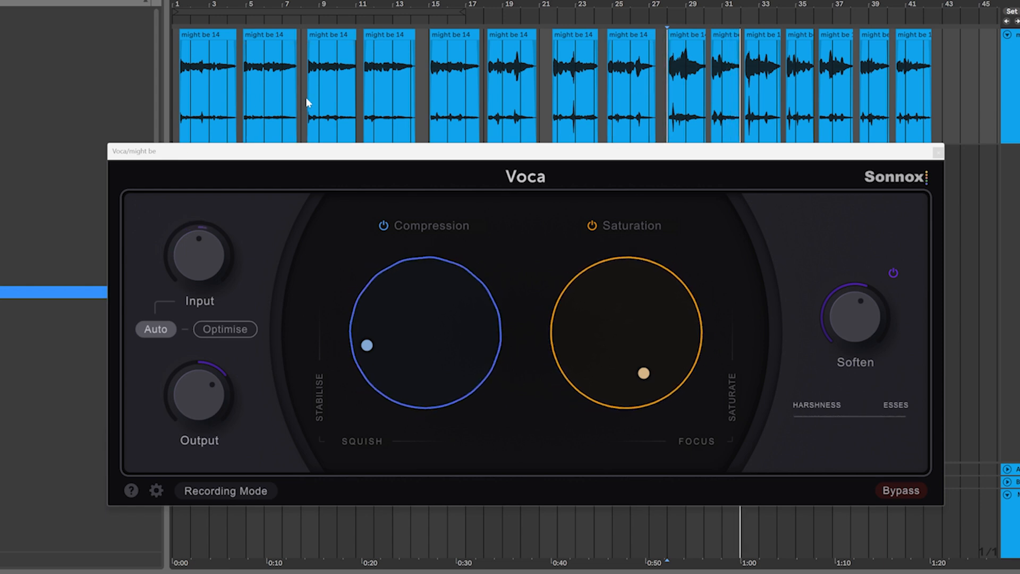
key(space)
click(245, 89)
key(space)
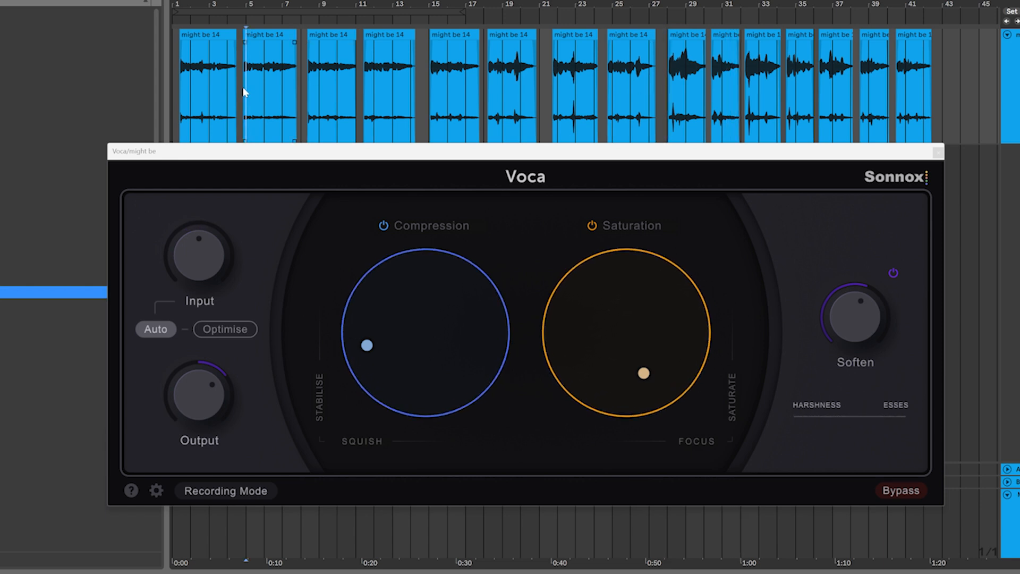
key(plus)
key(plus)
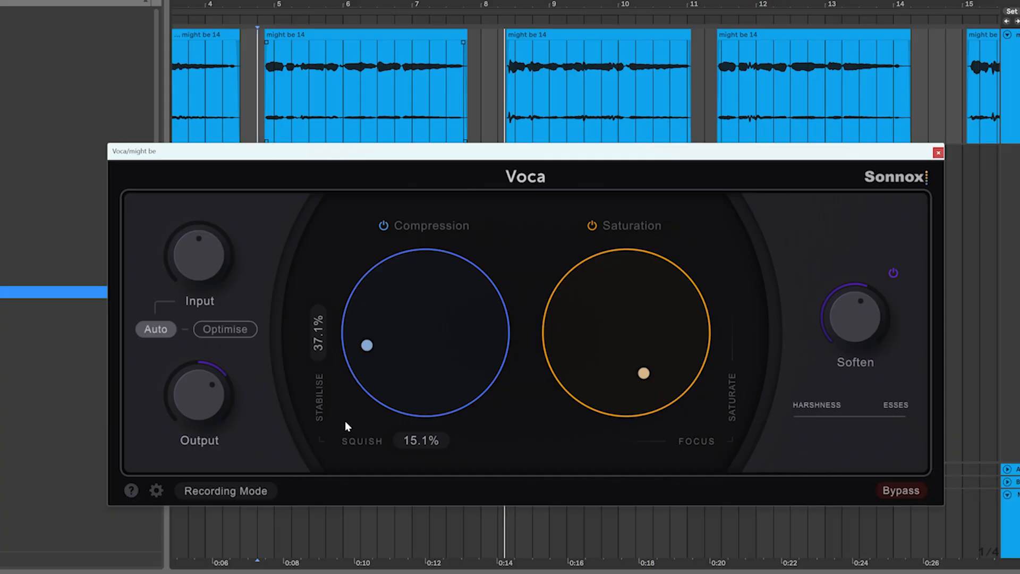
Try several Compression settings, including 94.2% Stabilise with 37.8% Squish and 55.6% Stabilise with 100% Squish, with Saturation switched off.
drag(367, 345, 403, 367)
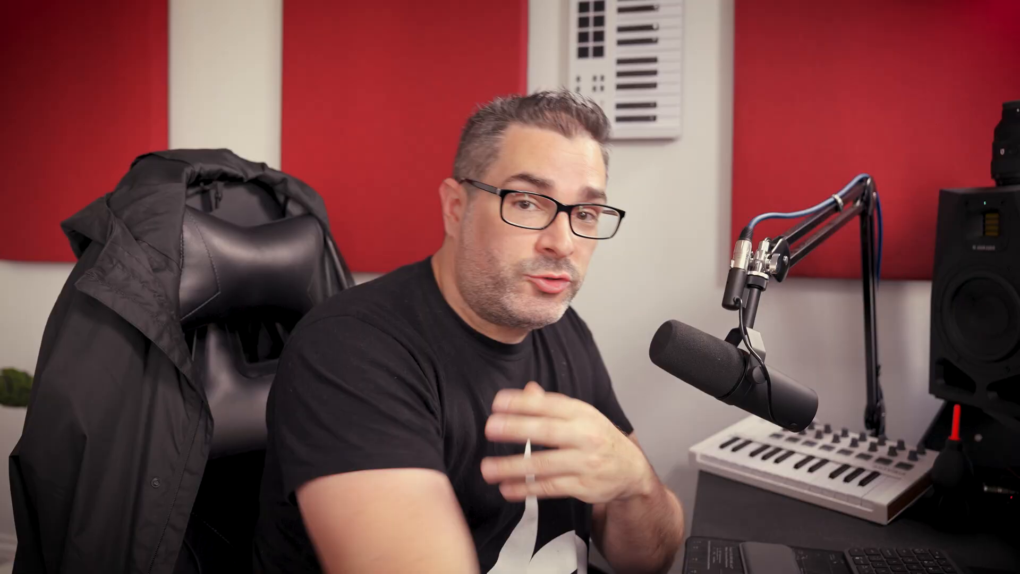
drag(502, 340, 410, 259)
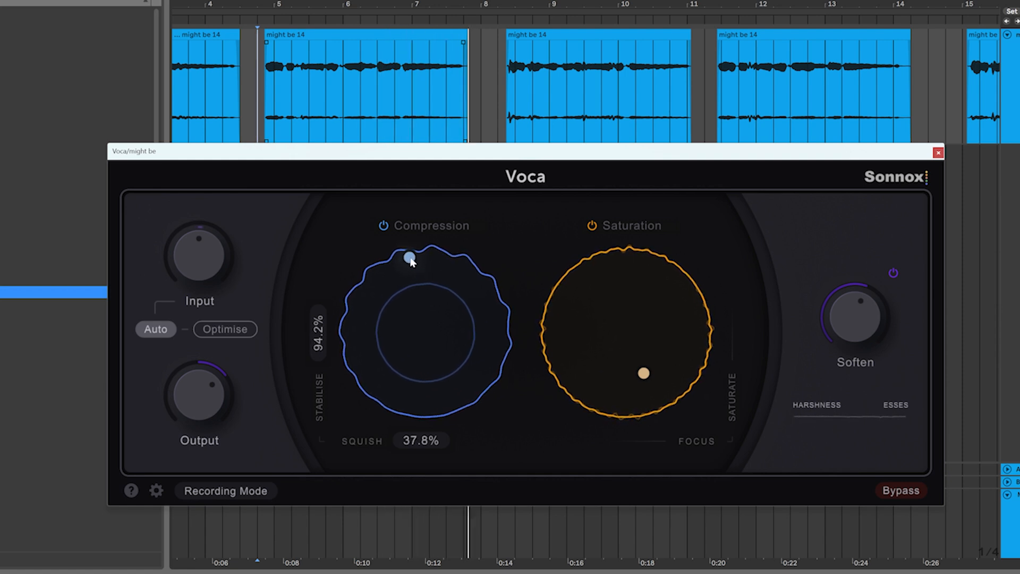
drag(410, 260, 599, 295)
click(591, 225)
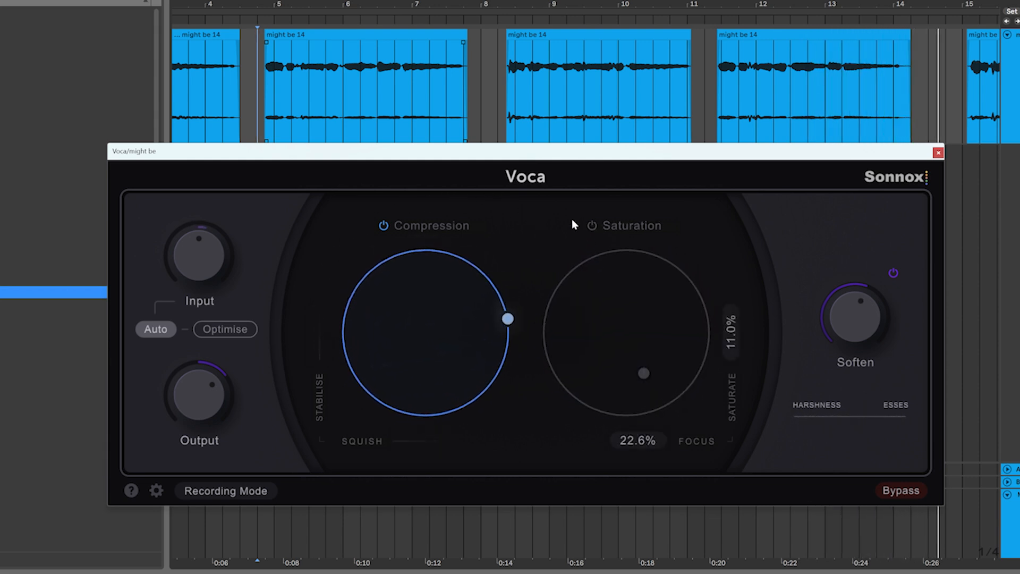
click(384, 227)
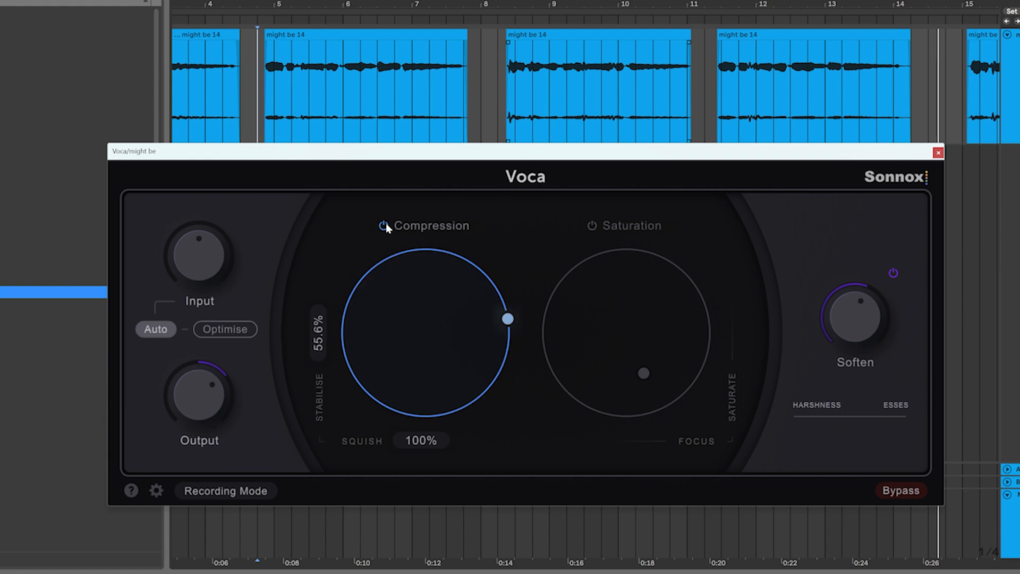
Set the playback start at the loud clip near bar 28 and bring the Compression control back near the centre of its circle.
drag(739, 5, 349, 2)
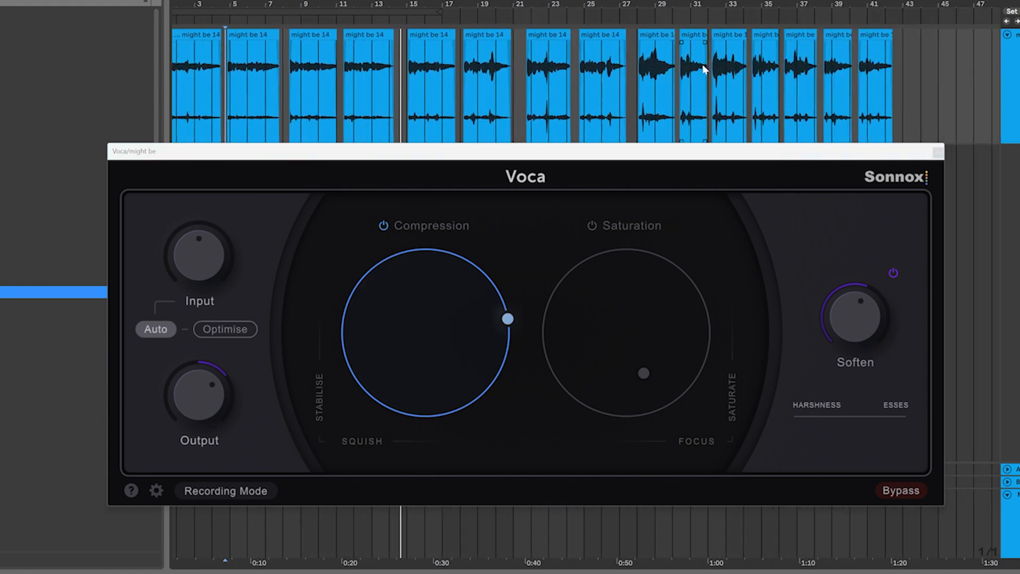
click(642, 94)
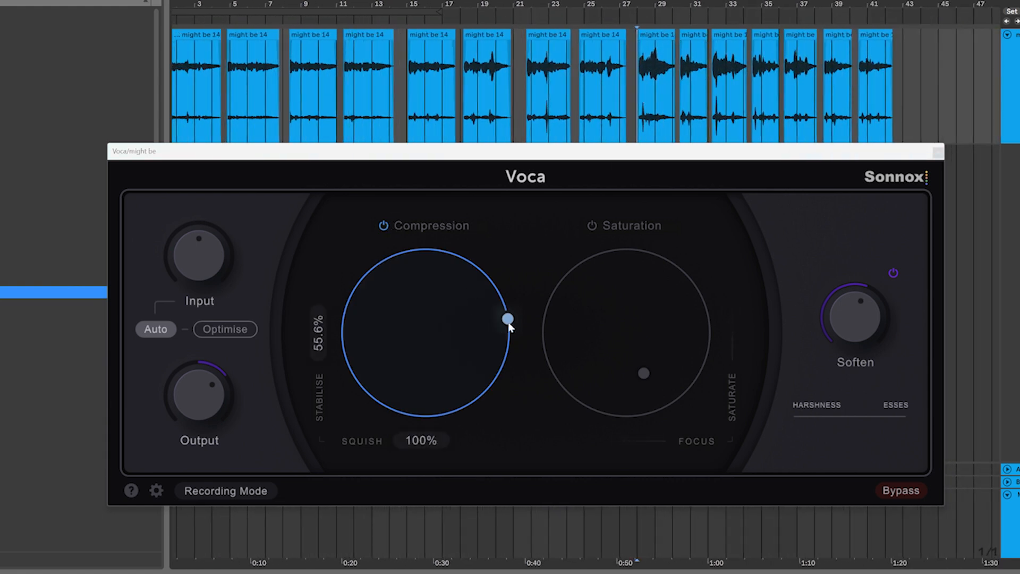
drag(510, 324, 416, 337)
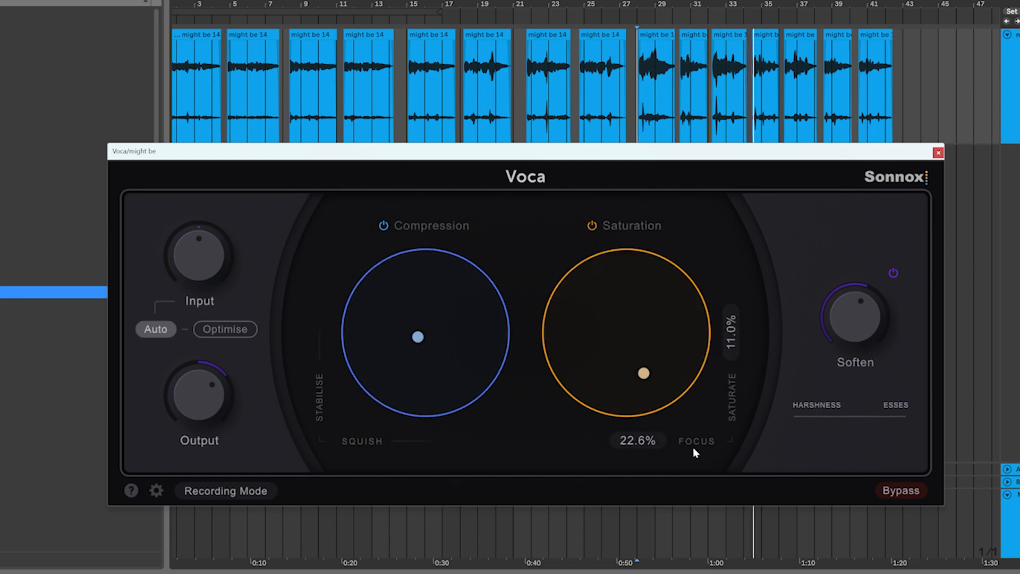
Sweep Saturation across its Focus range, settle near 10.2% Saturate and 44.4% Focus, and reduce the Compression Squish and Stabilise amounts.
drag(643, 373, 640, 362)
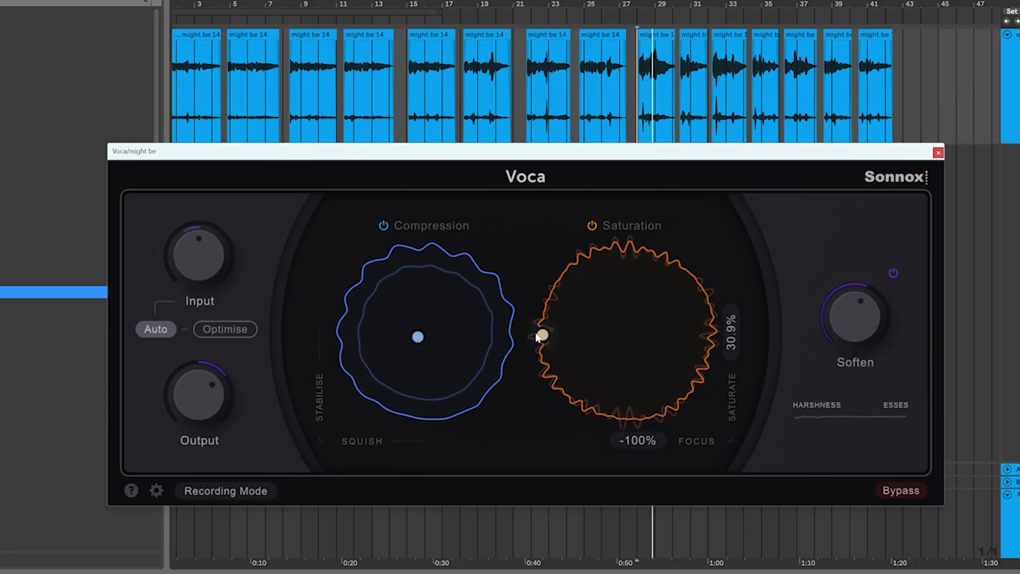
drag(540, 335, 708, 350)
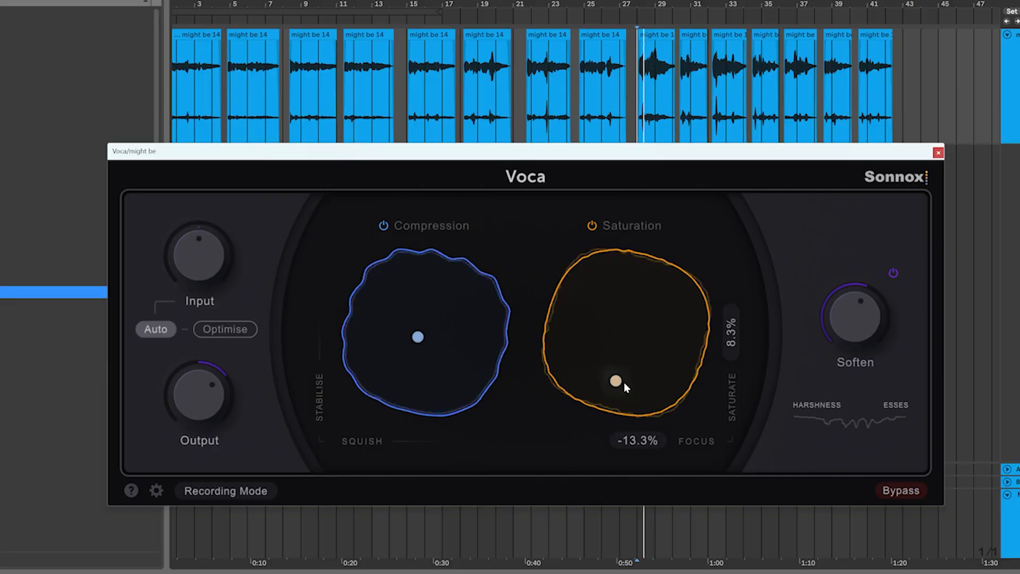
drag(623, 381, 660, 374)
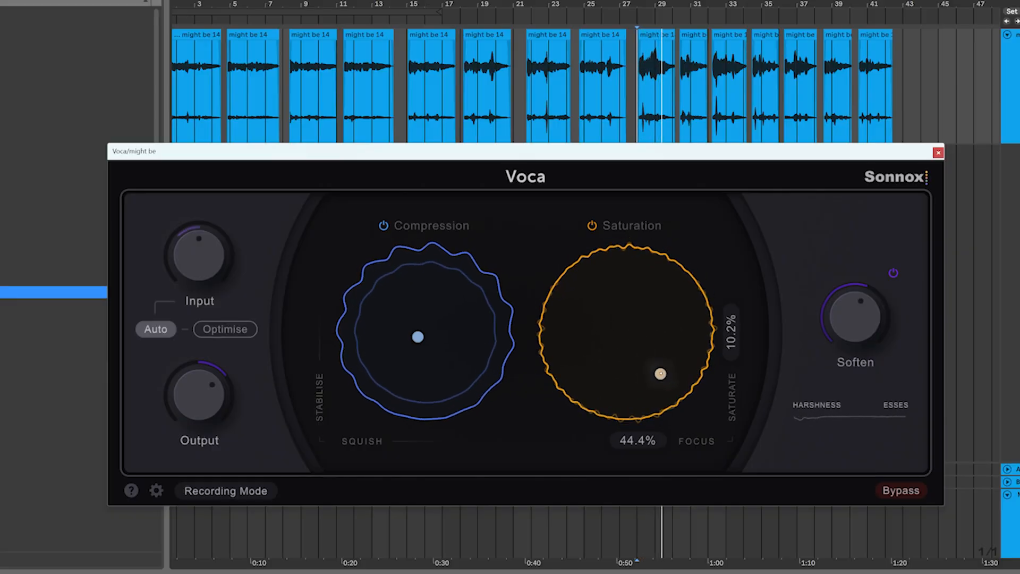
drag(417, 336, 381, 360)
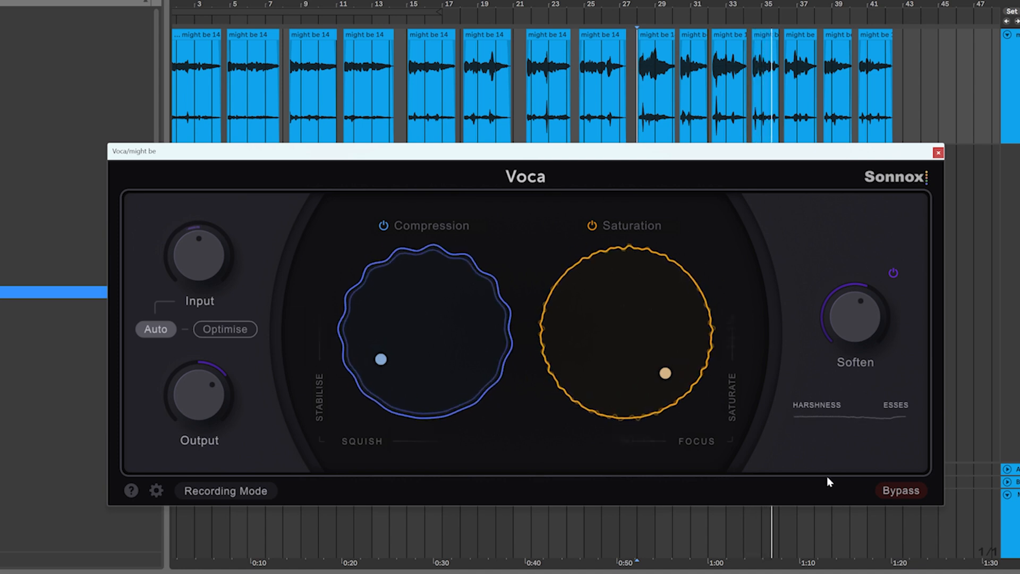
Bypass the Voca processing during playback to compare it with the dry vocal, and re-enable it.
click(899, 490)
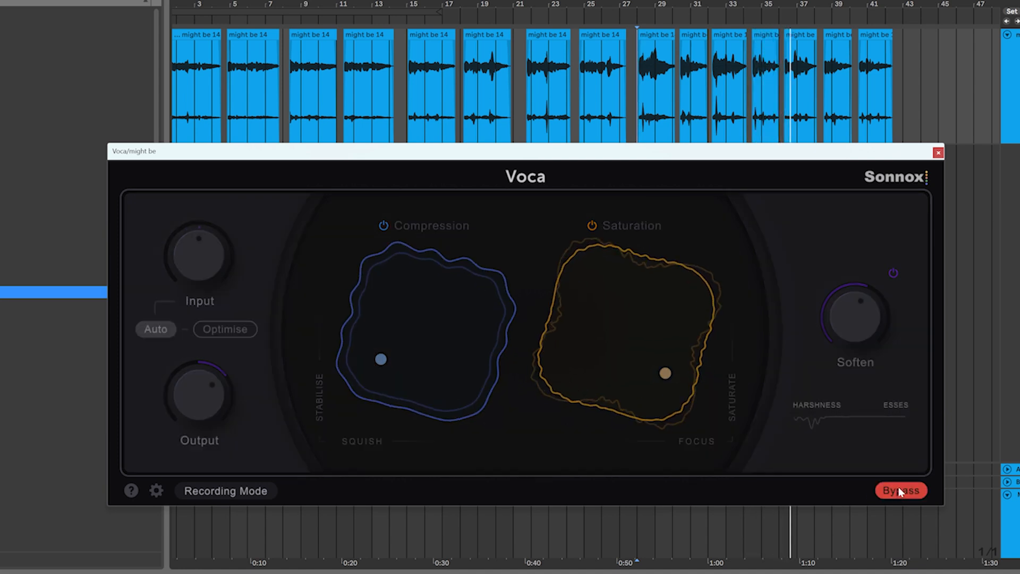
click(899, 490)
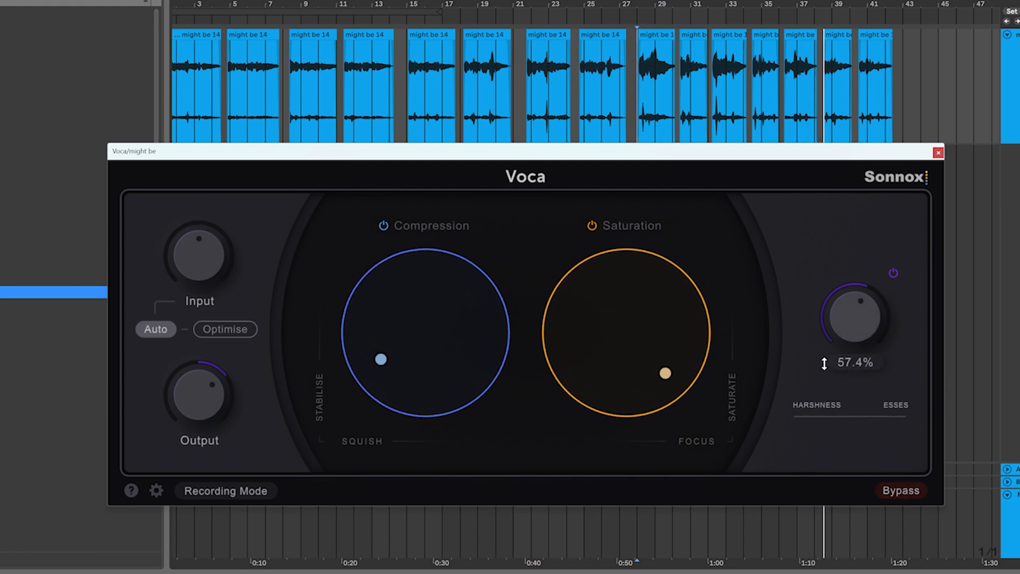
Play the vocal from the clip near bar 30 with Soften off, and switch Soften on and raise it to the maximum.
mouse_move(858, 329)
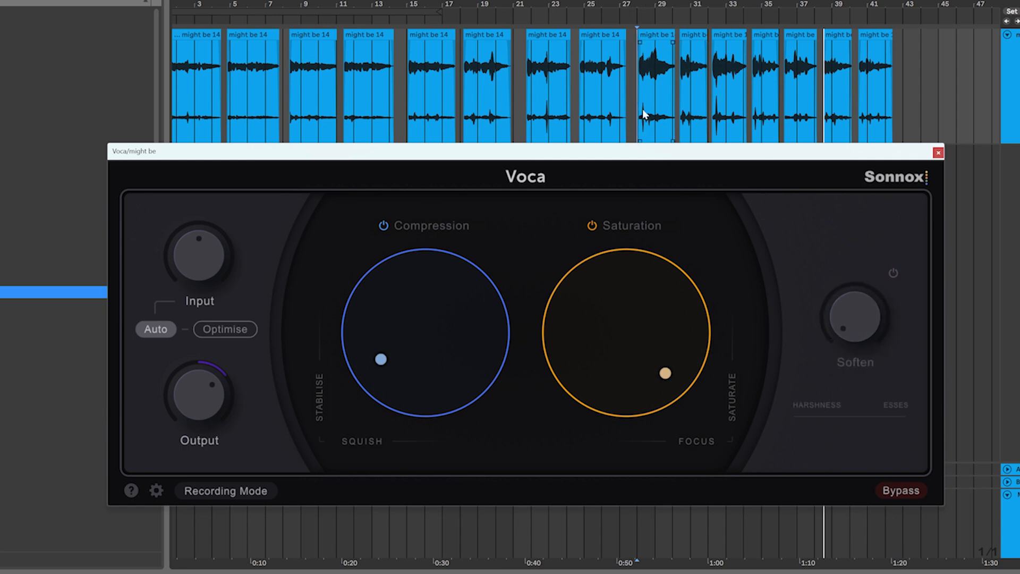
click(688, 139)
key(space)
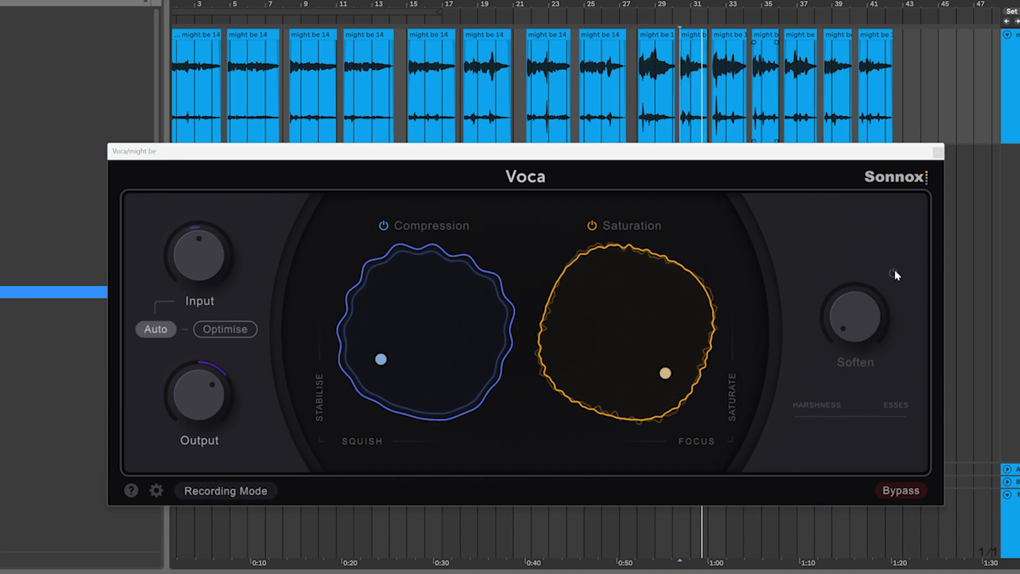
click(893, 273)
drag(867, 324, 879, 166)
key(space)
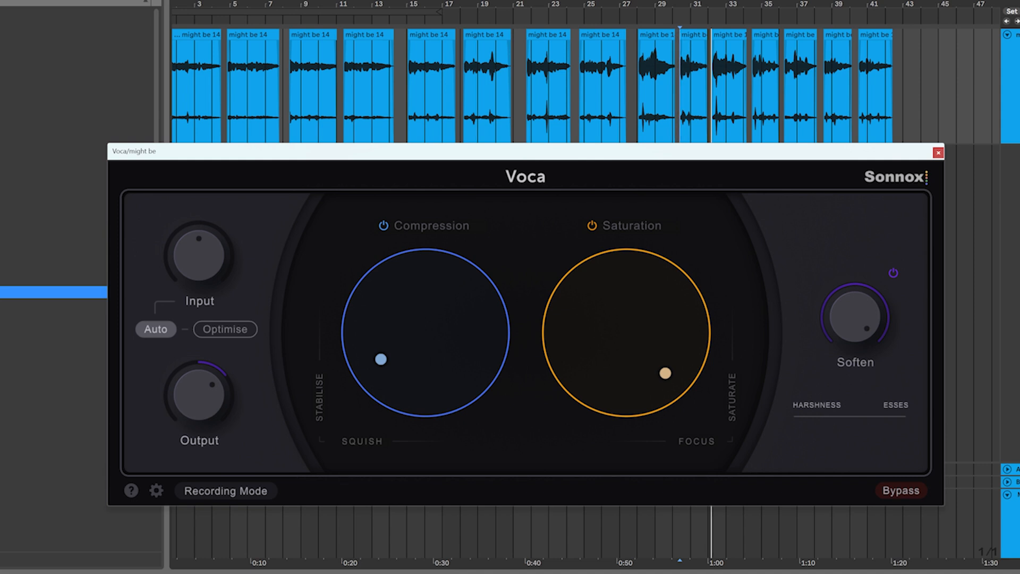
Lower Soften to just below its midpoint while auditioning the vocal, and turn on Recording Mode.
drag(865, 319, 866, 441)
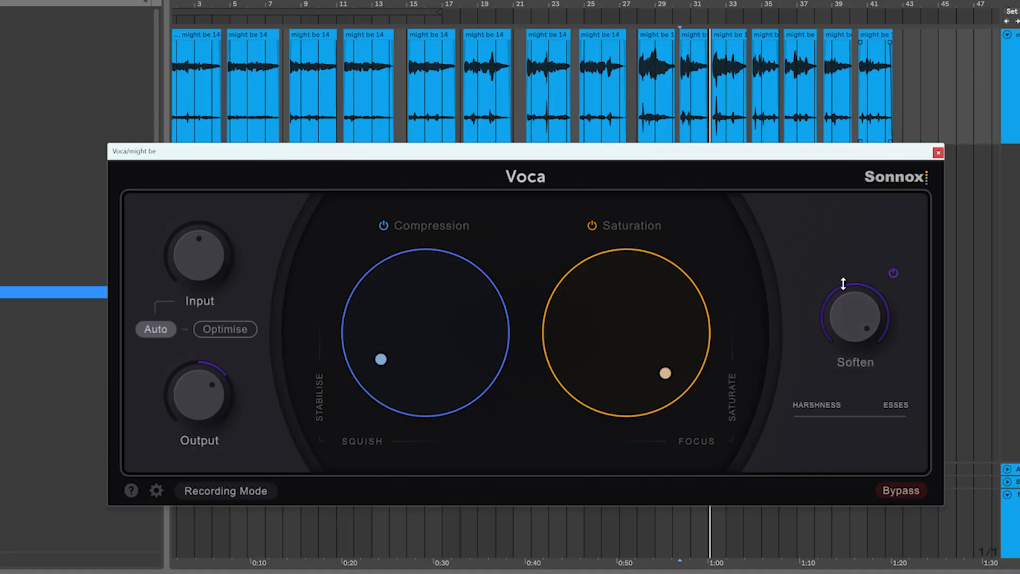
key(space)
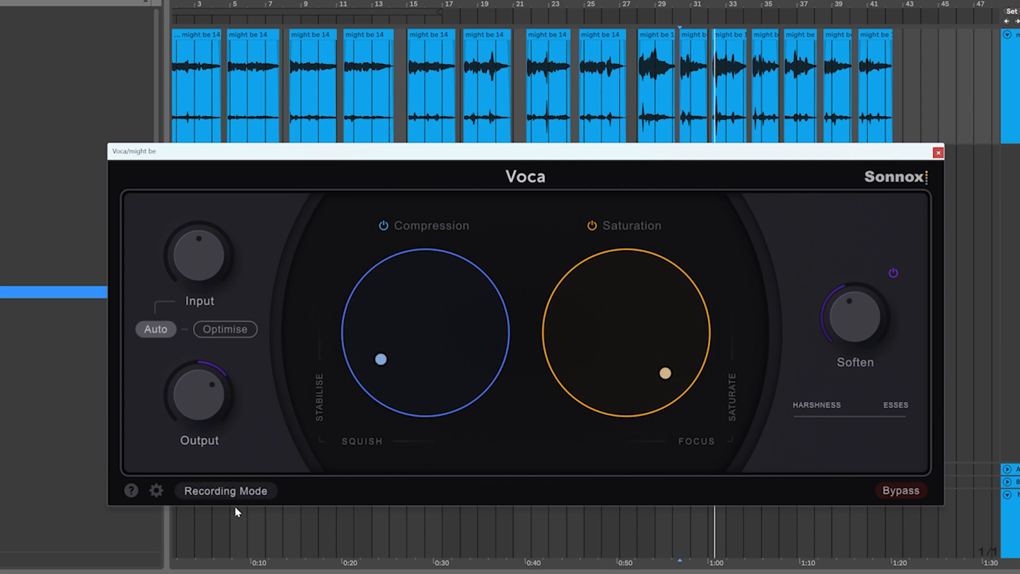
click(230, 491)
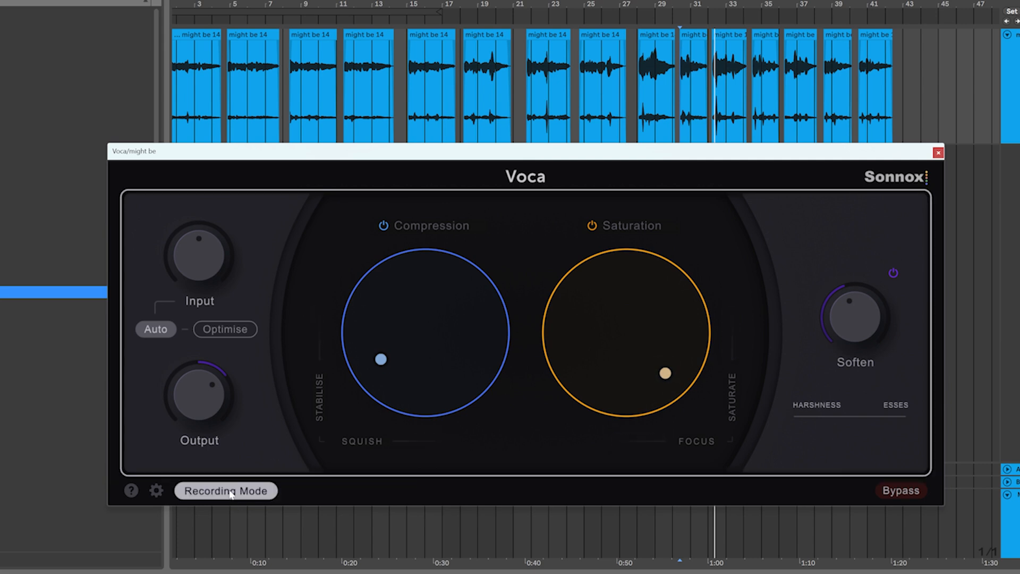